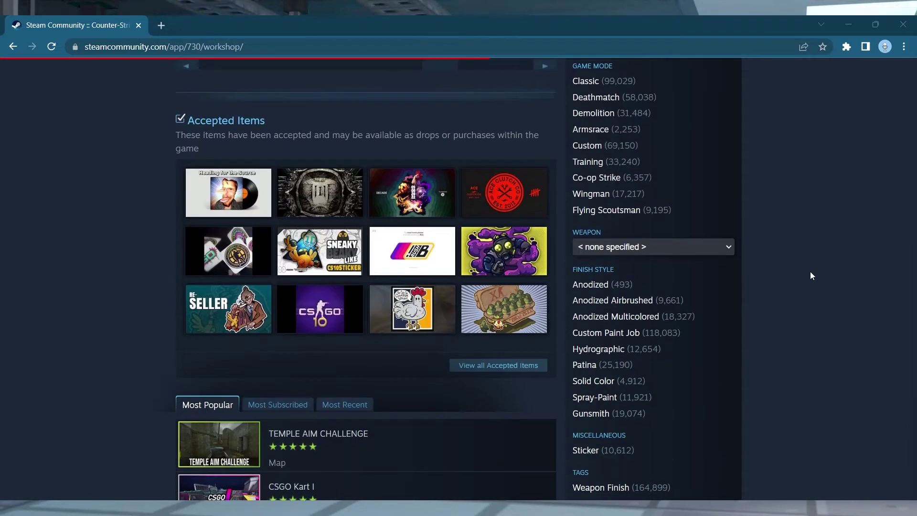
scroll(811, 271, "down", 4)
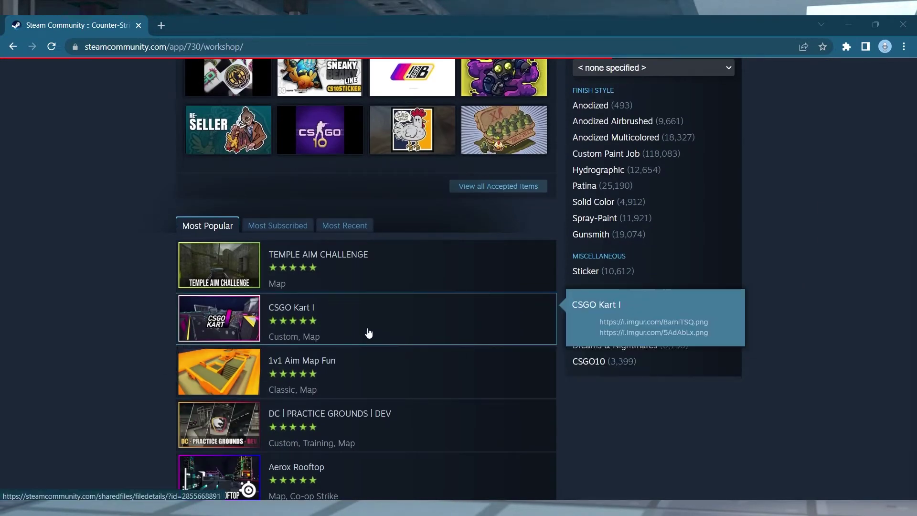
Step: Open the CSGO Kart I map page from the CS:GO Workshop's Most Popular list
left_click(315, 313)
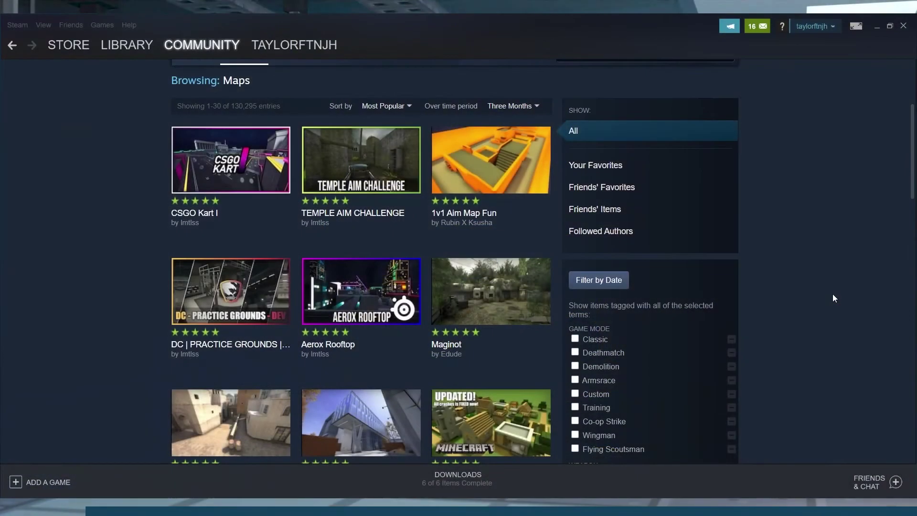
Step: Browse the Workshop Maps list down to Backrooms and AWP Lego 2
scroll(833, 295, "down", 5)
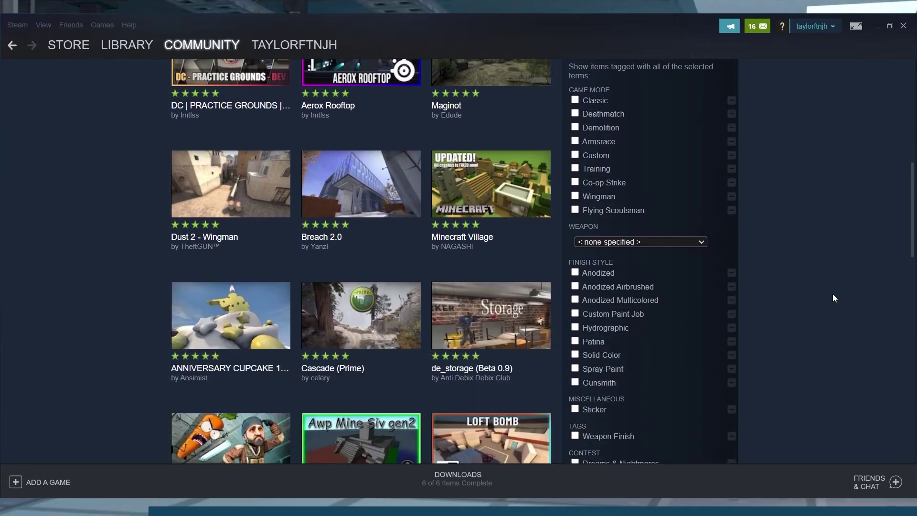
scroll(833, 294, "down", 4)
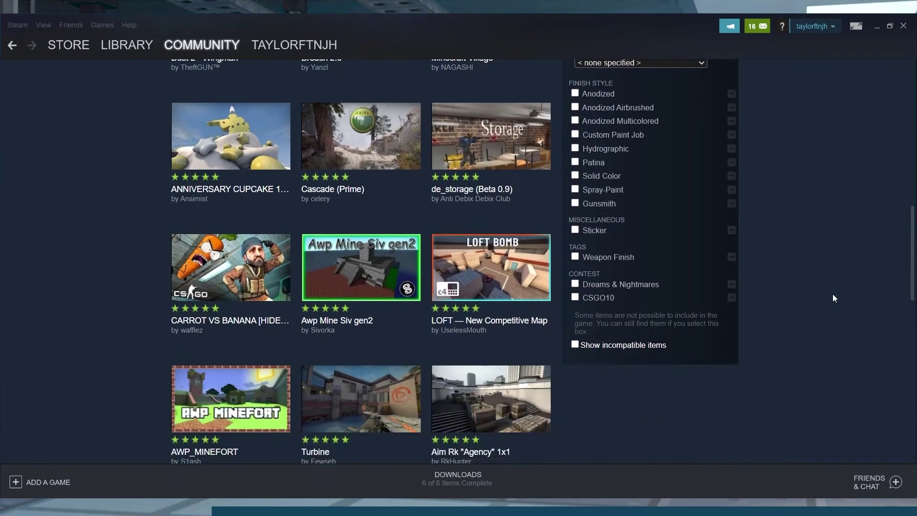
scroll(833, 295, "down", 4)
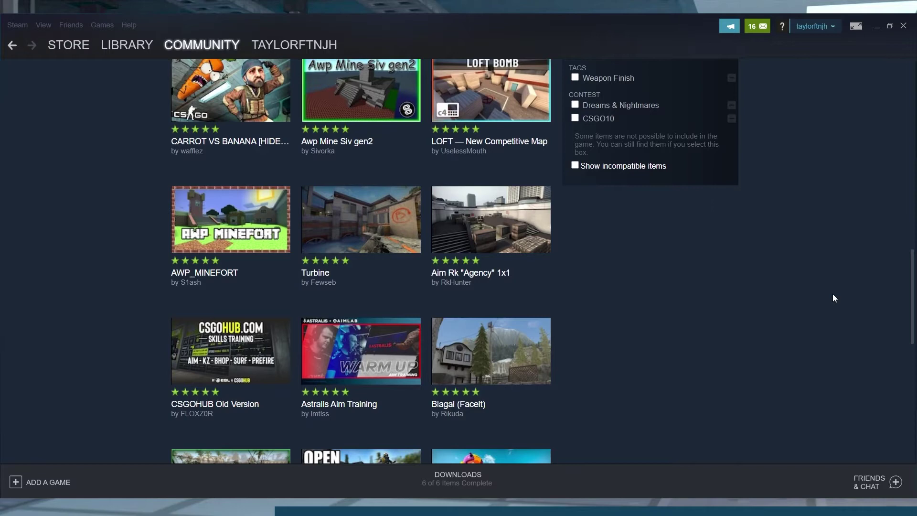
scroll(832, 294, "down", 3)
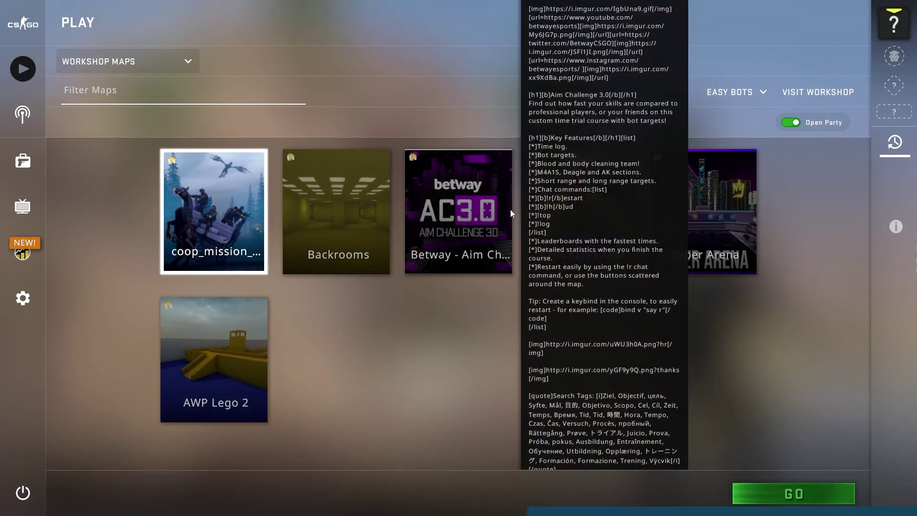
mouse_move(720, 219)
mouse_move(227, 356)
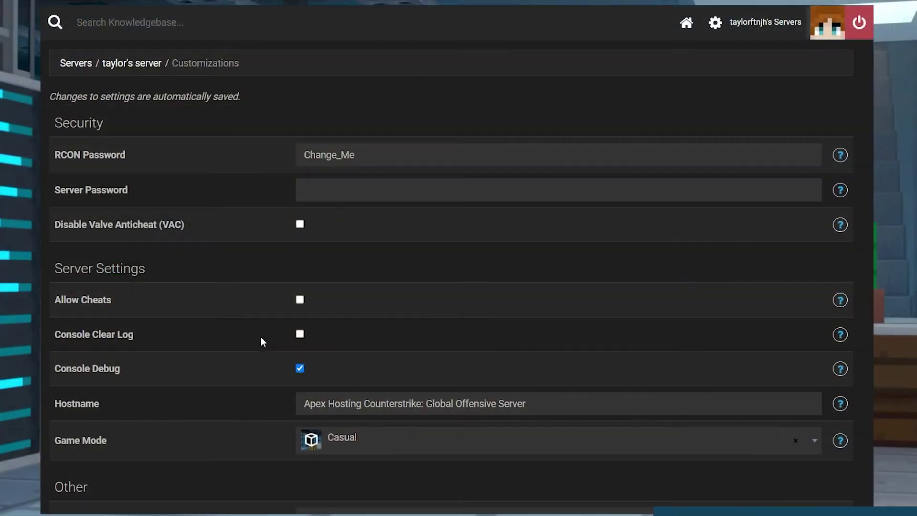
scroll(239, 340, "down", 5)
scroll(223, 342, "down", 3)
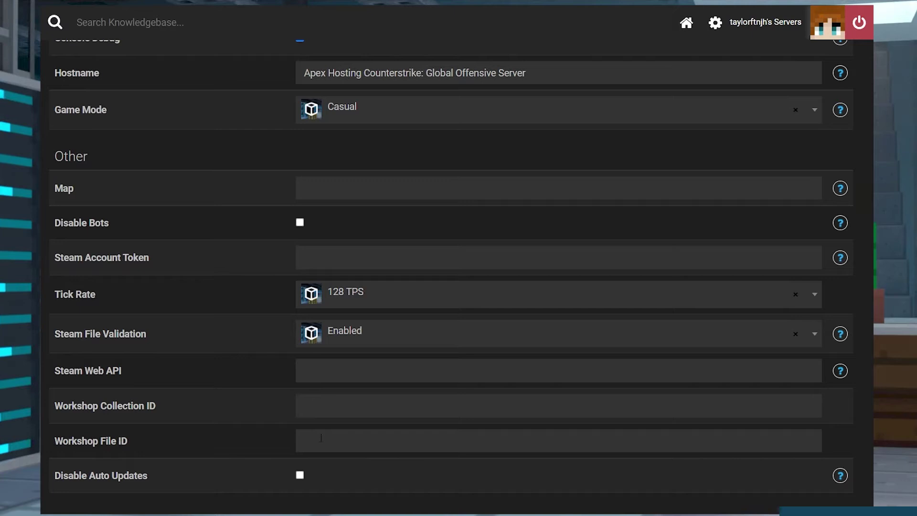
left_click(261, 452)
key("ctrl+v")
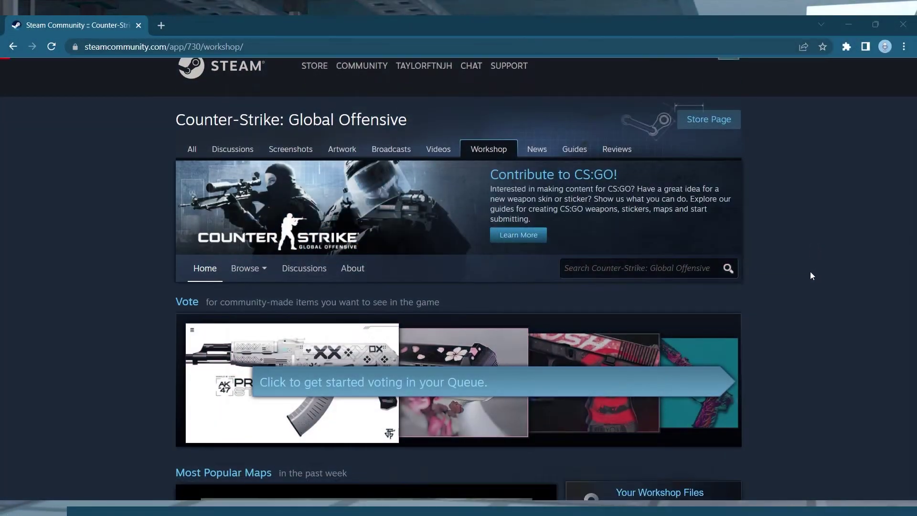
scroll(810, 276, "down", 10)
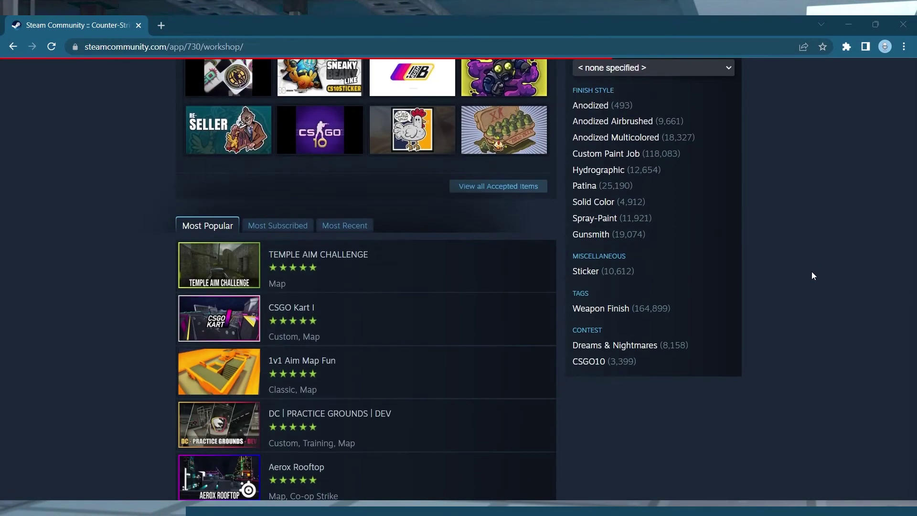
left_click(314, 313)
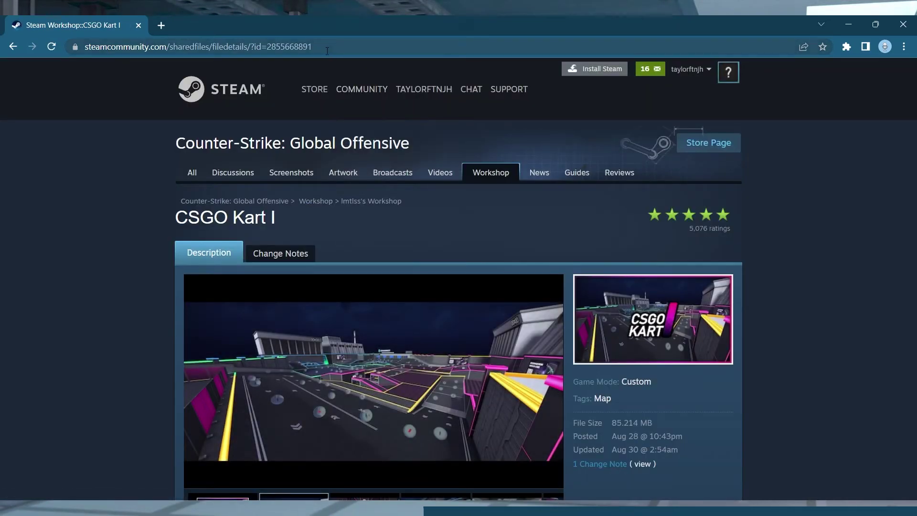
left_click(314, 46)
left_click_drag(314, 46, 271, 48)
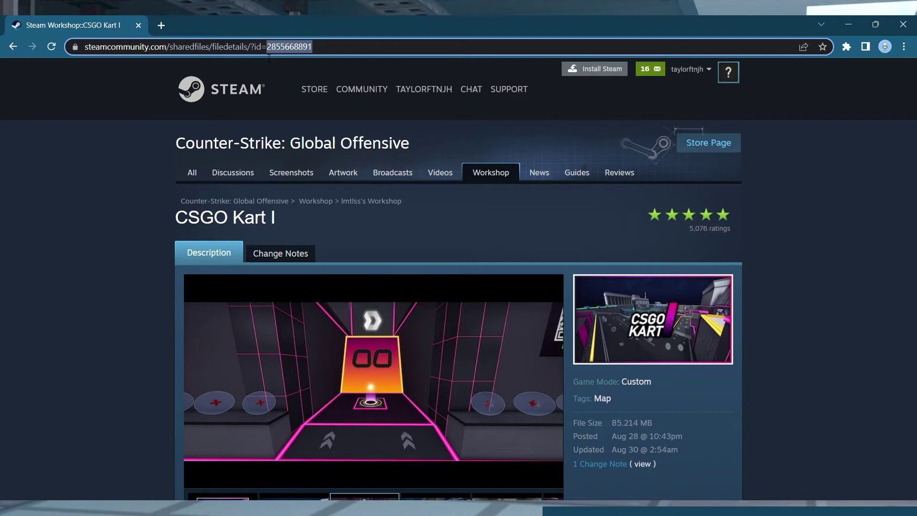
mouse_move(304, 93)
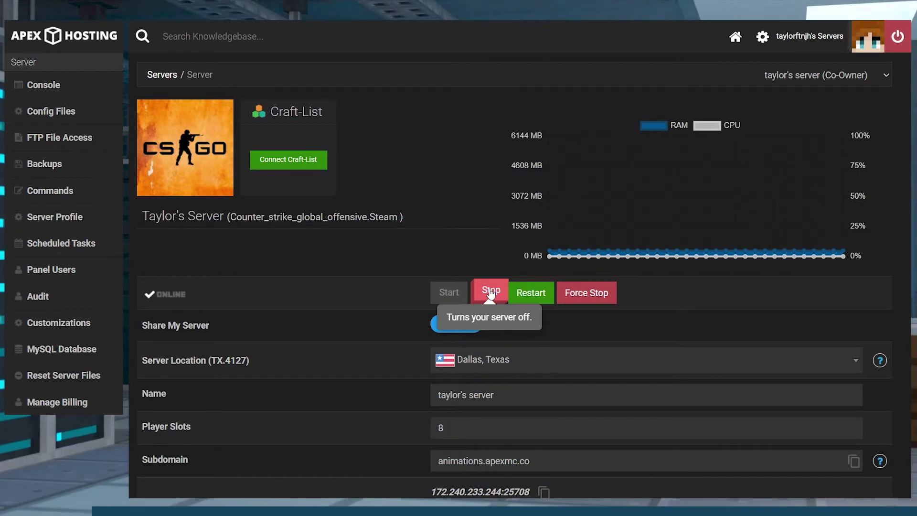
left_click(490, 291)
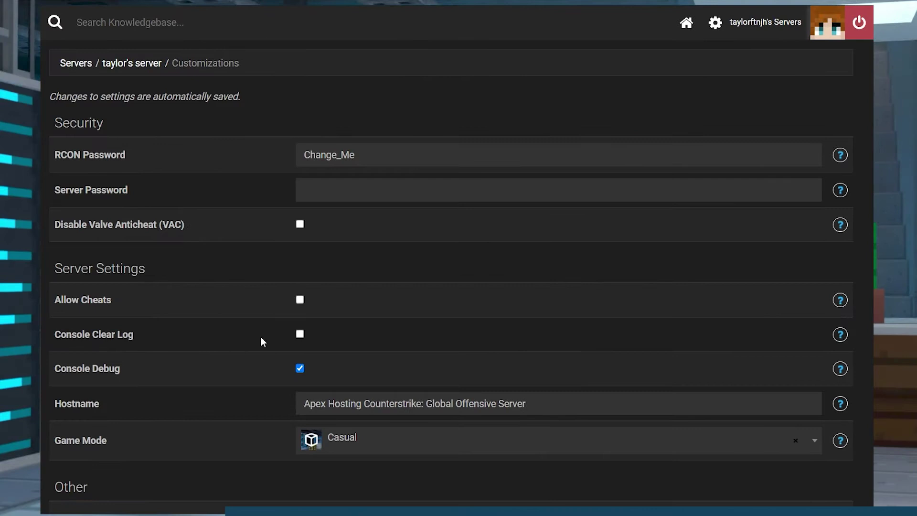
scroll(262, 341, "down", 6)
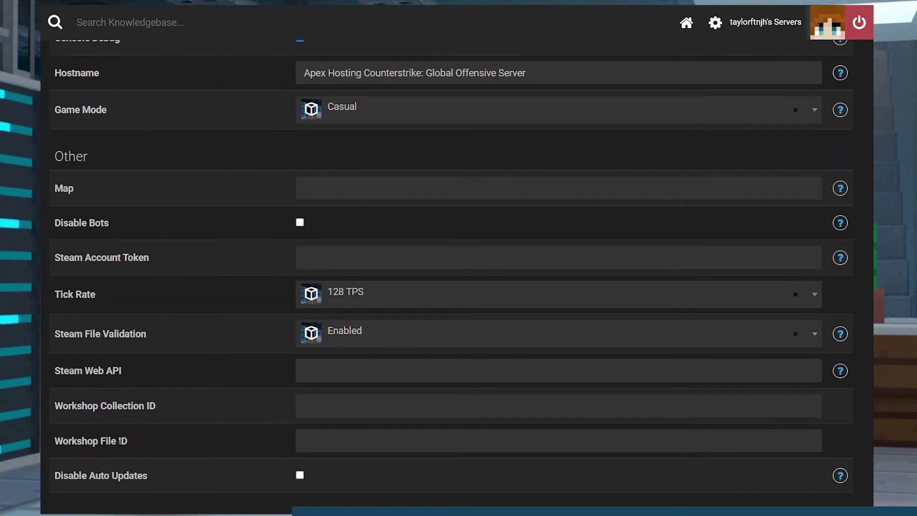
left_click(321, 437)
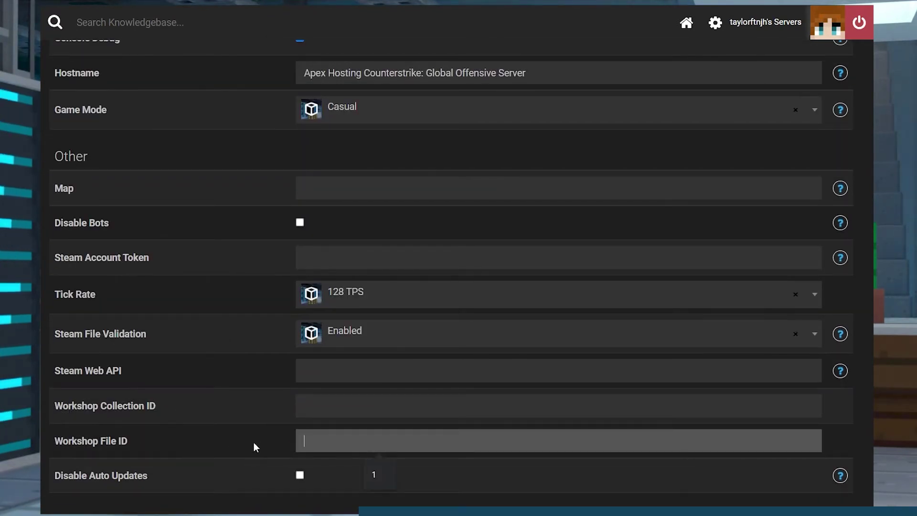
key("ctrl+v")
Step: Return to the server overview and restart the server to load the workshop map
scroll(242, 431, "up", 6)
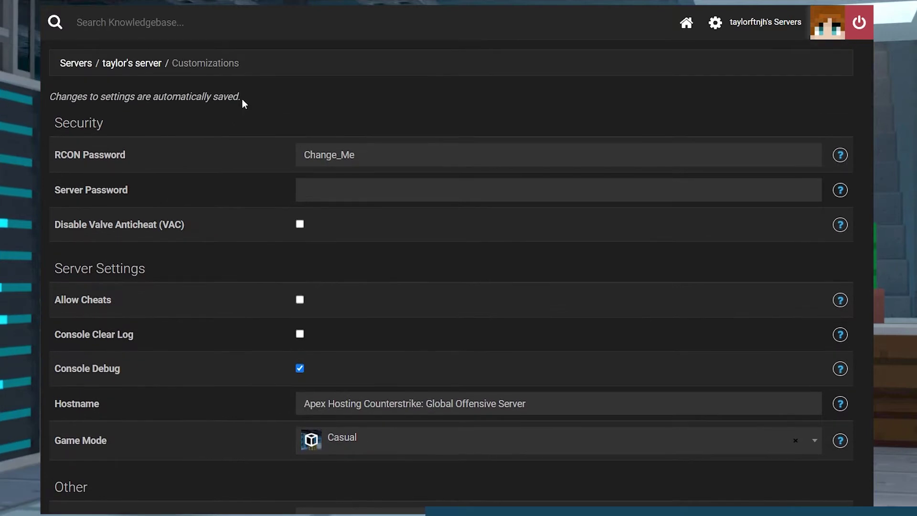
left_click_drag(241, 99, 47, 99)
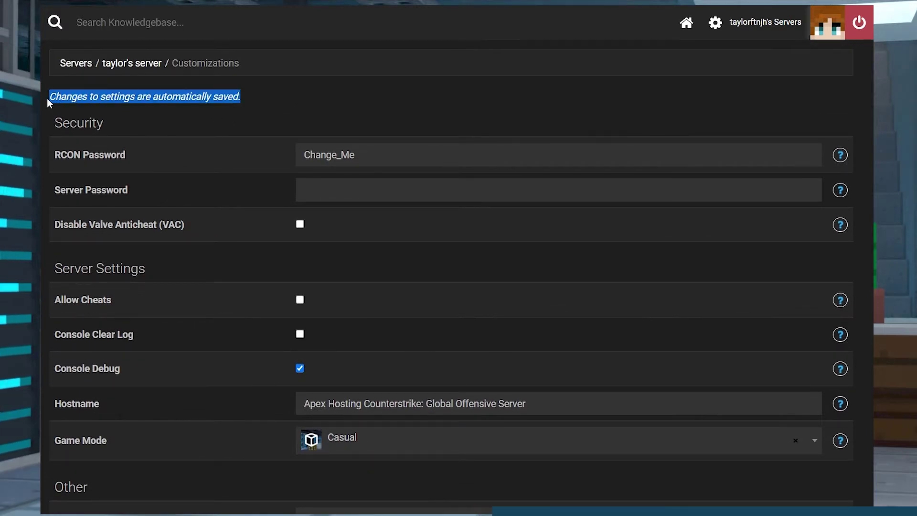
left_click(132, 66)
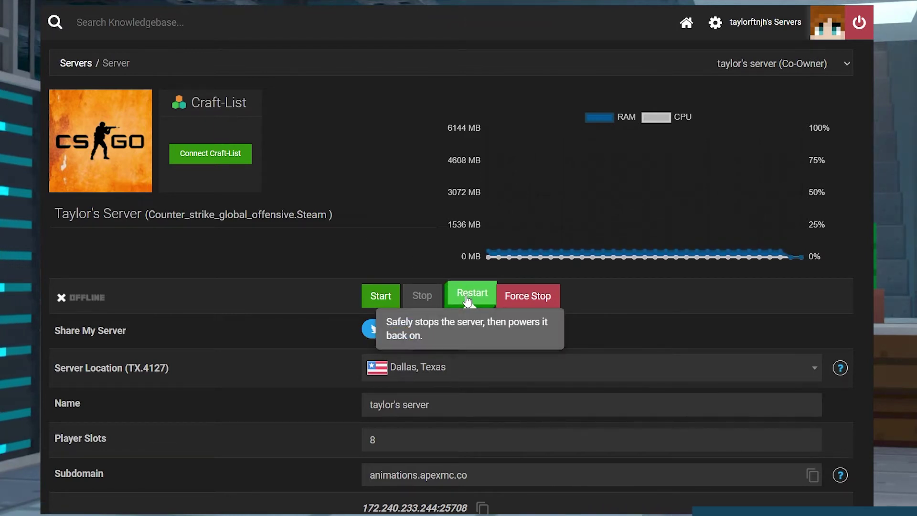
left_click(467, 300)
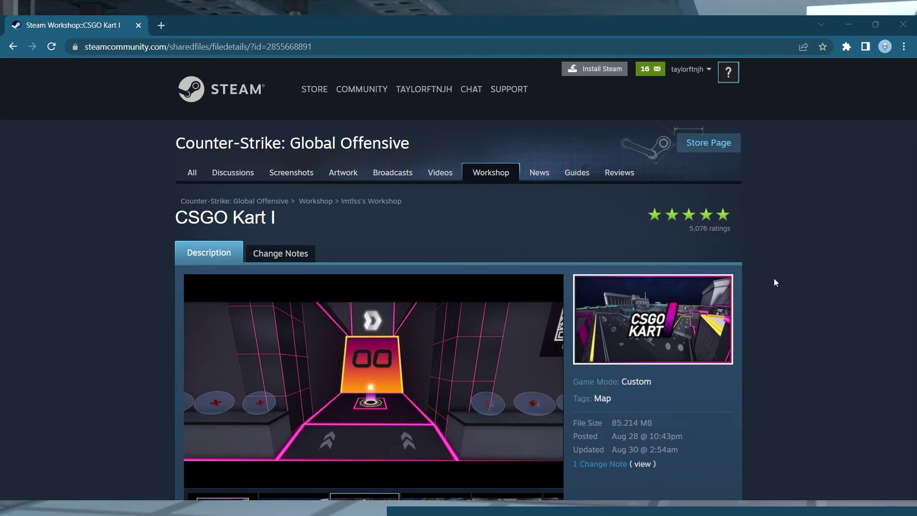
scroll(774, 279, "down", 3)
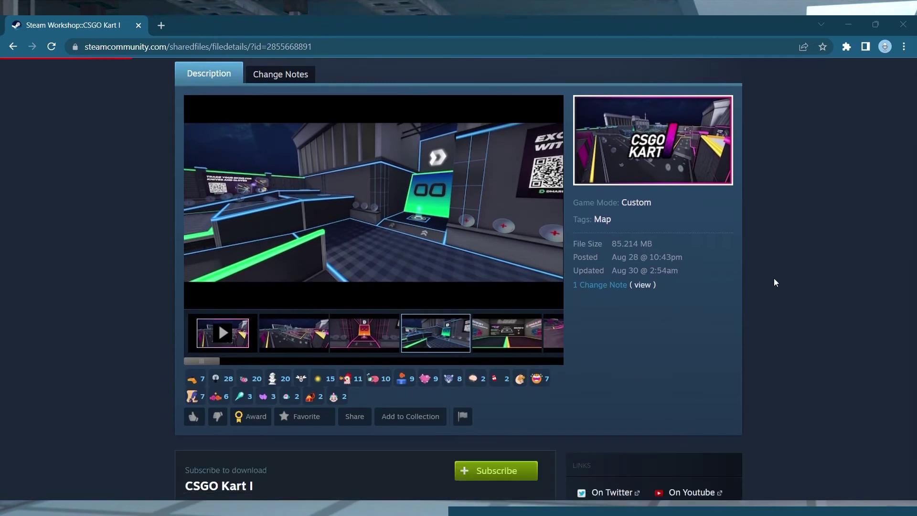
left_click(425, 418)
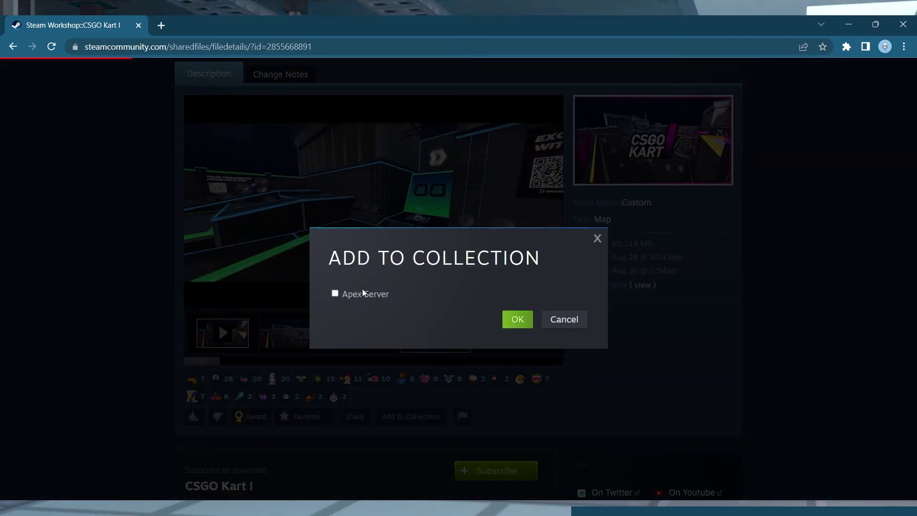
left_click(516, 320)
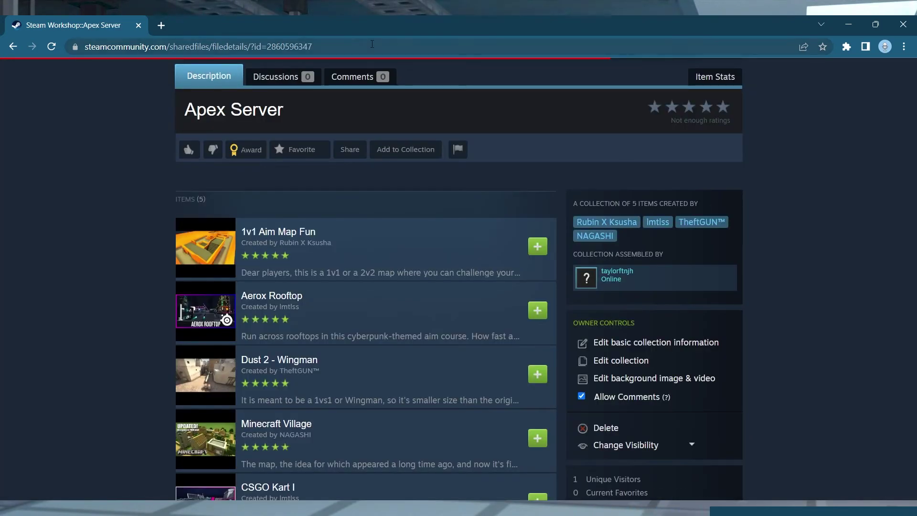
left_click(372, 44)
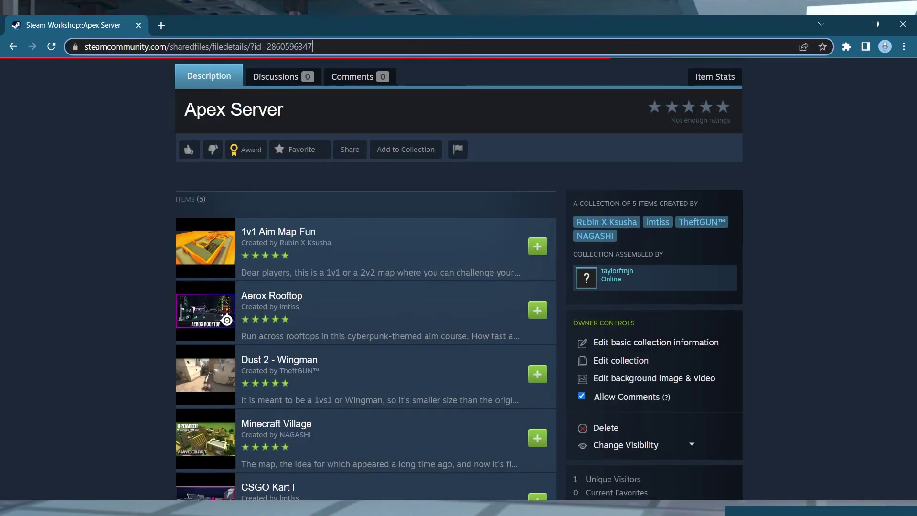
left_click_drag(273, 51, 269, 50)
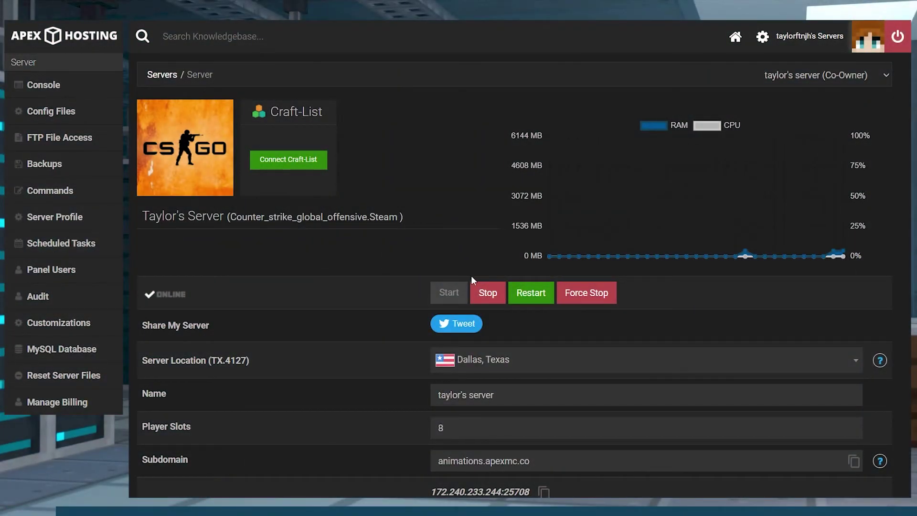
left_click(491, 292)
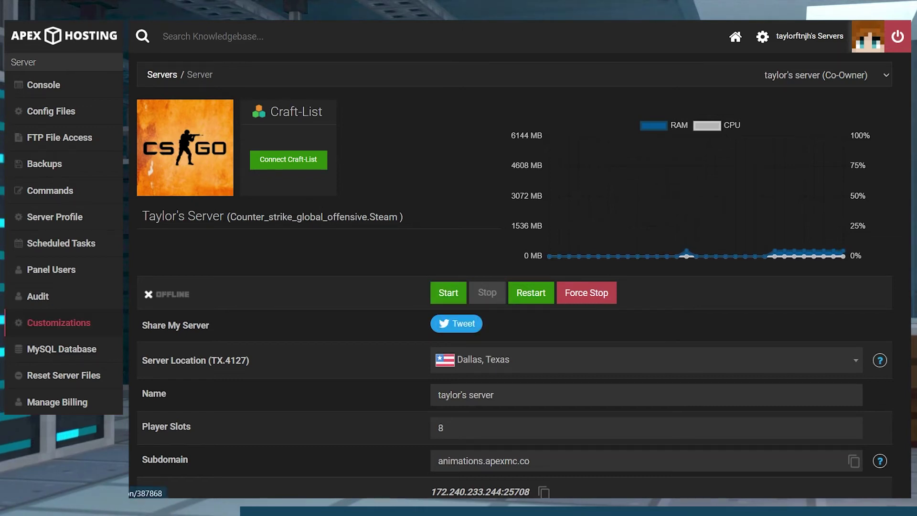
left_click(58, 323)
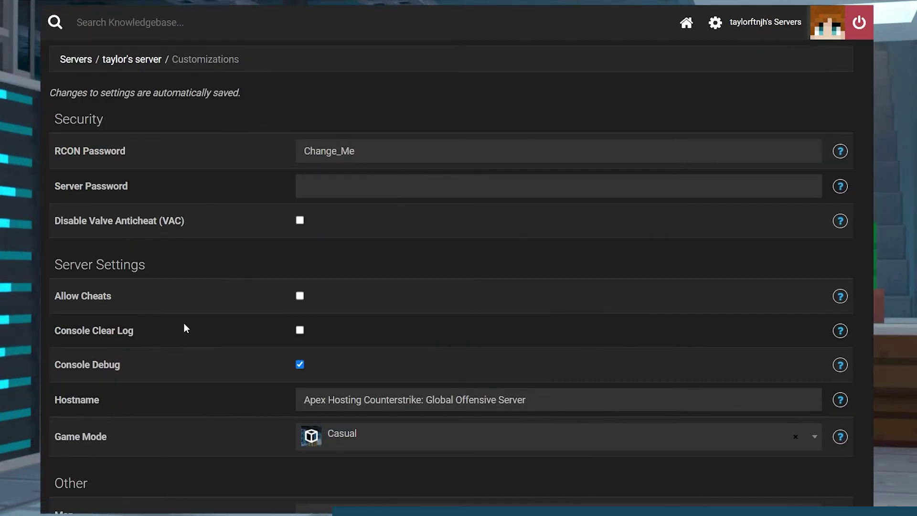
scroll(187, 328, "down", 5)
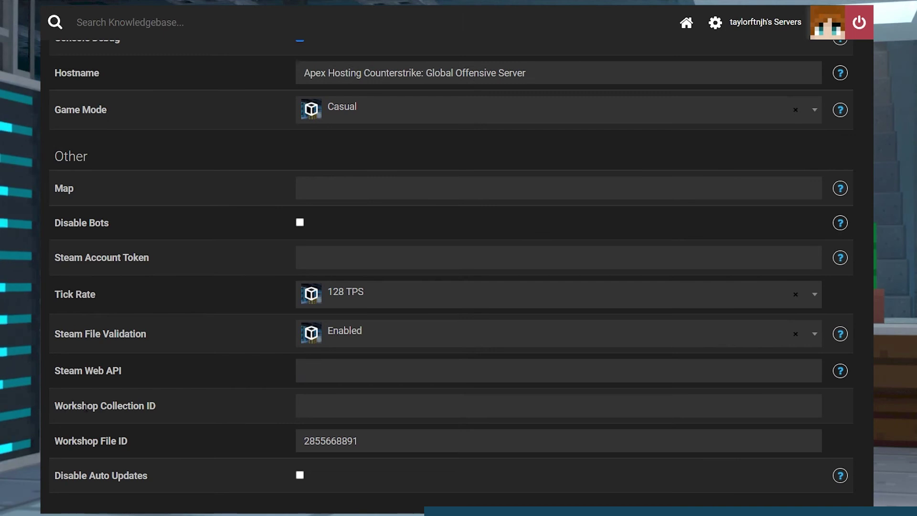
left_click(300, 407)
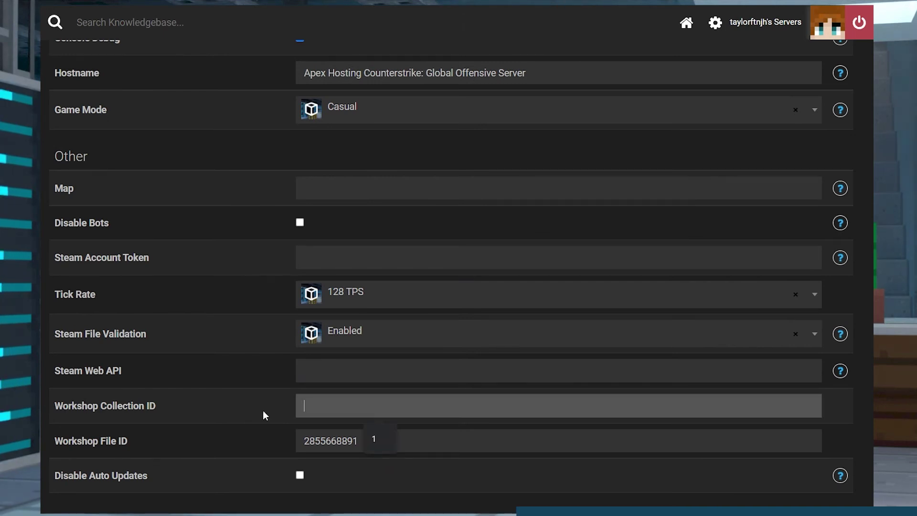
key("ctrl+v")
Step: Go back to the server's overview page
scroll(254, 411, "up", 5)
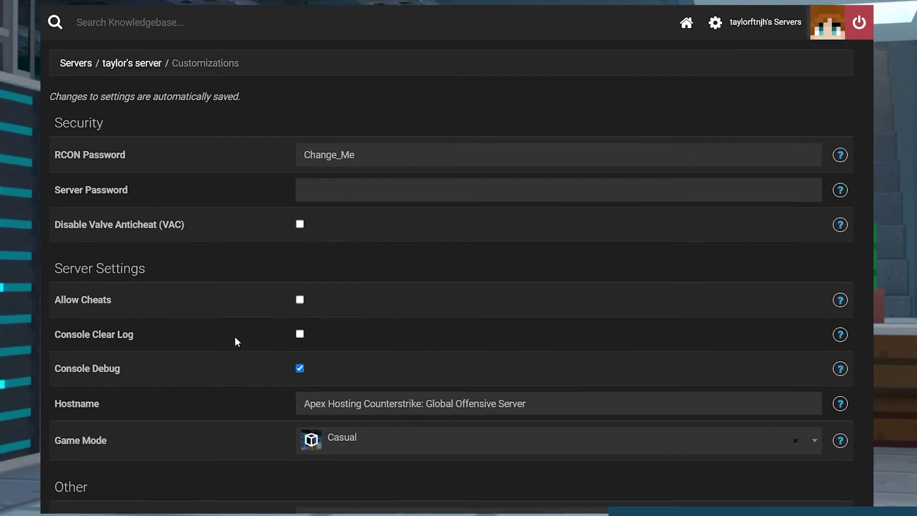
left_click_drag(248, 96, 50, 97)
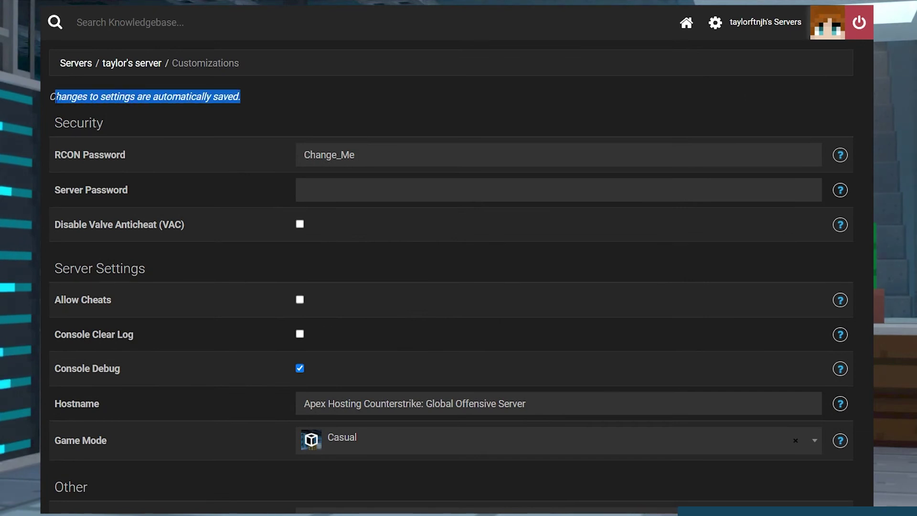
left_click(139, 65)
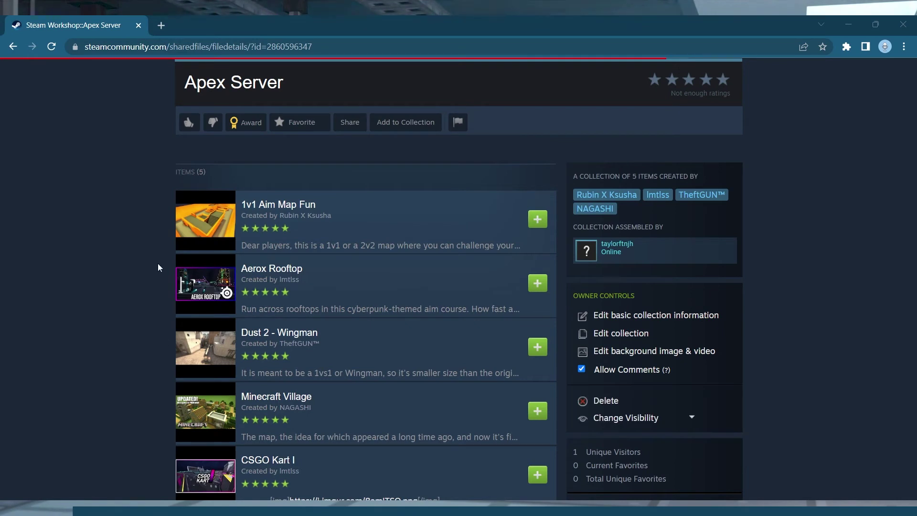
mouse_move(346, 210)
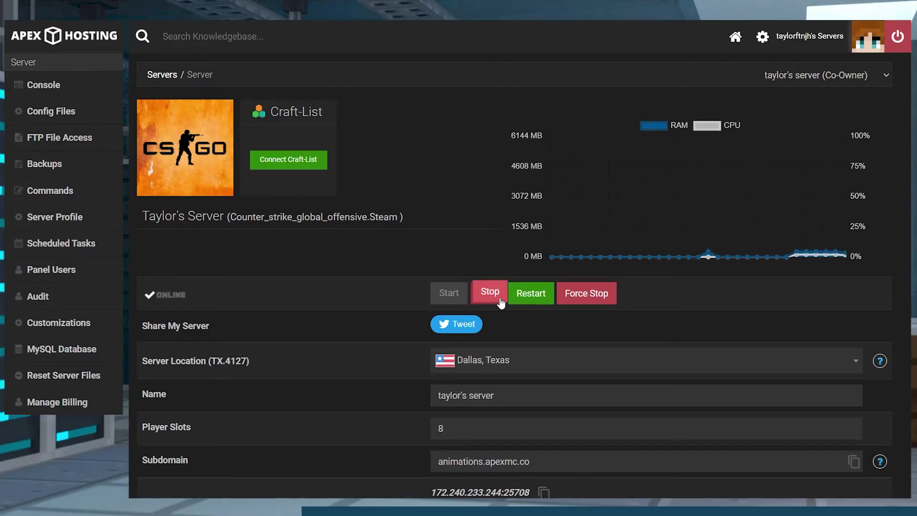
left_click(498, 301)
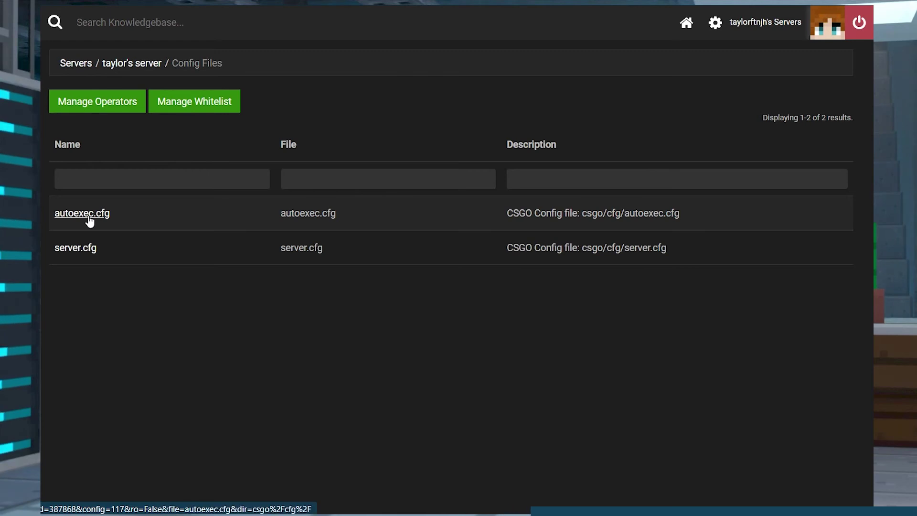
left_click(89, 220)
left_click(123, 223)
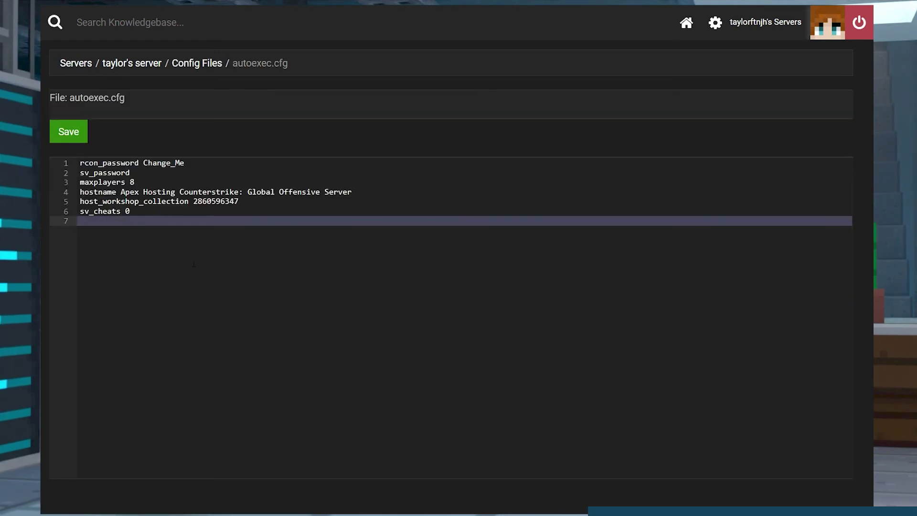
type("worksho")
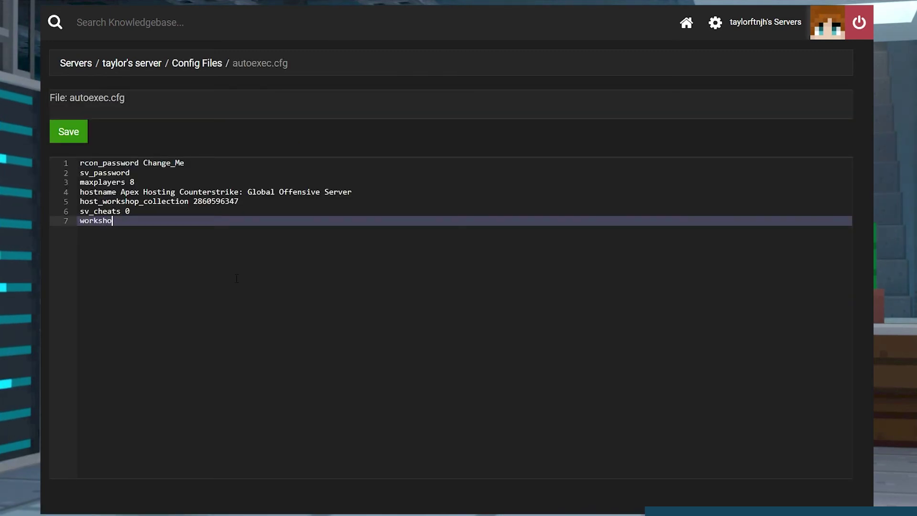
type("p_start")
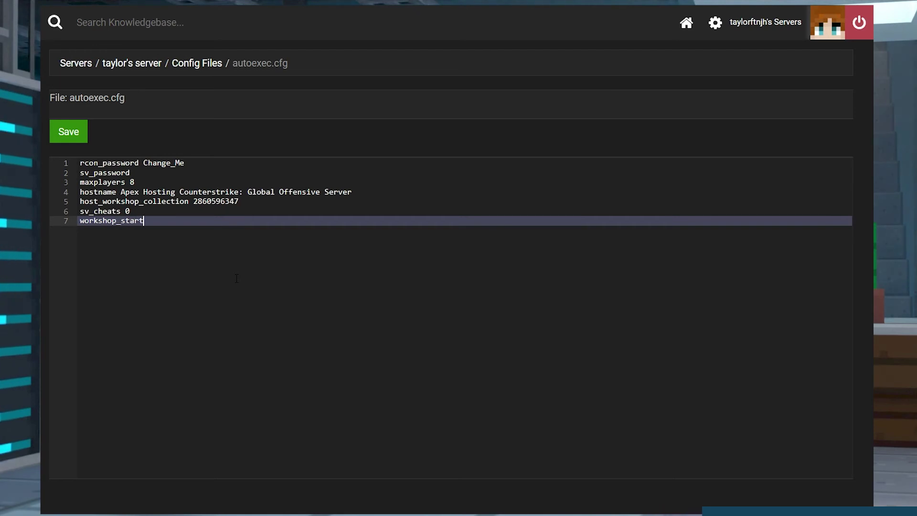
type("_map")
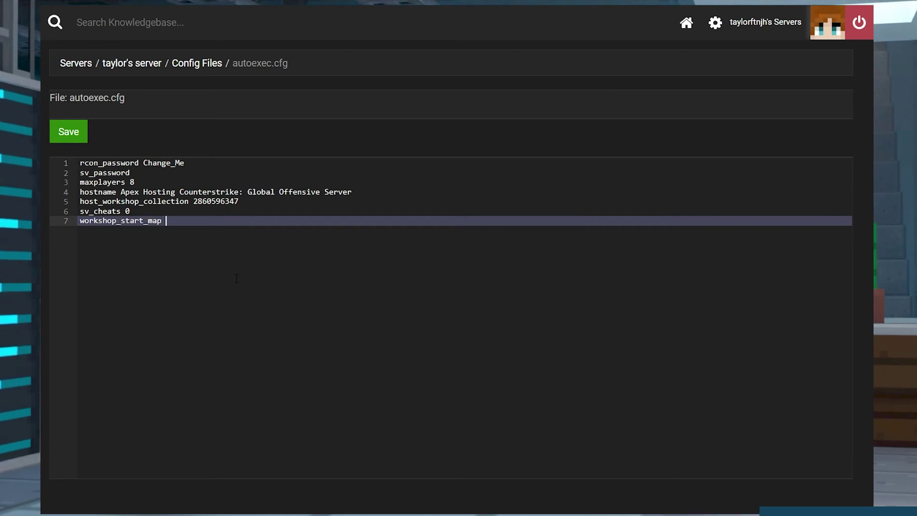
key("ctrl+v")
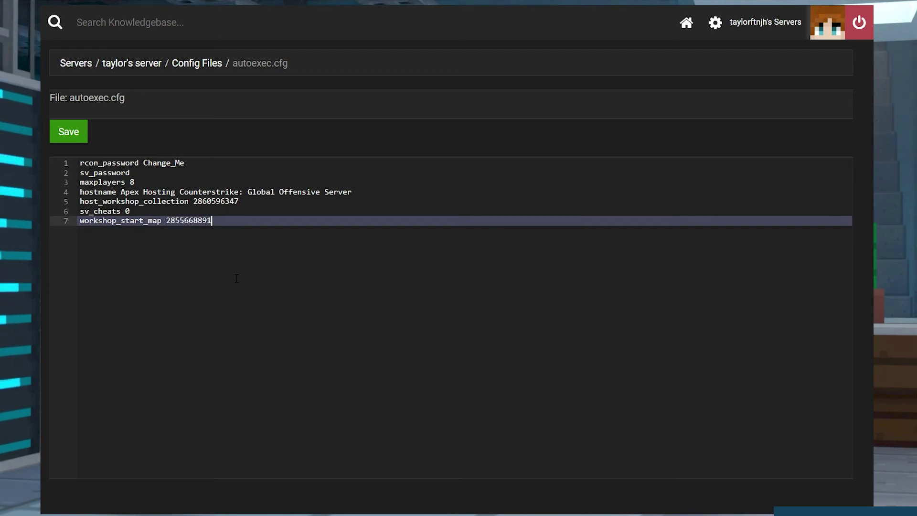
left_click(79, 139)
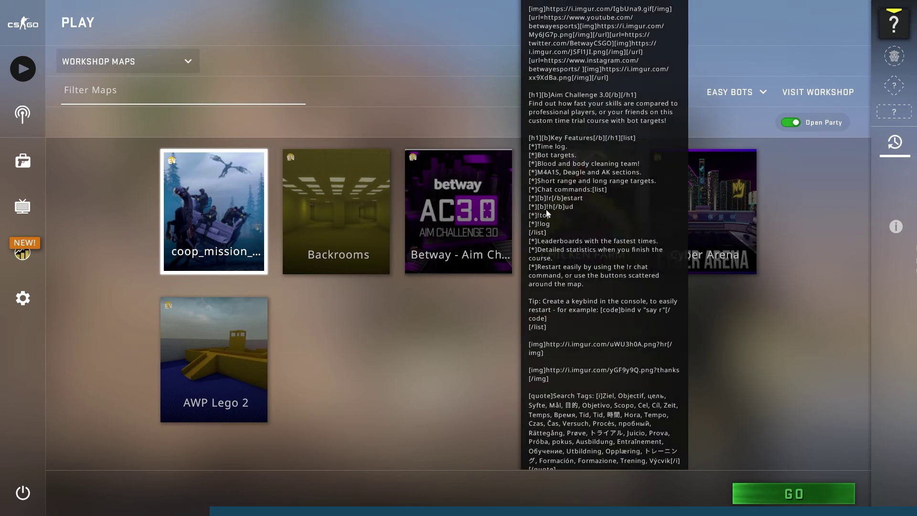
Step: Launch the AWP Lego 2 workshop map and fire a scoped AWP shot at an enemy bot
mouse_move(719, 218)
mouse_move(226, 351)
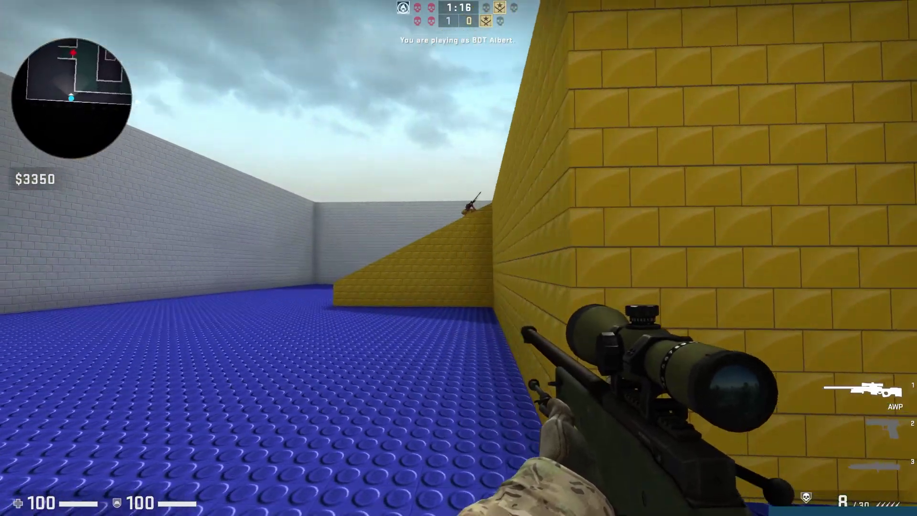
right_click(458, 258)
left_click(459, 258)
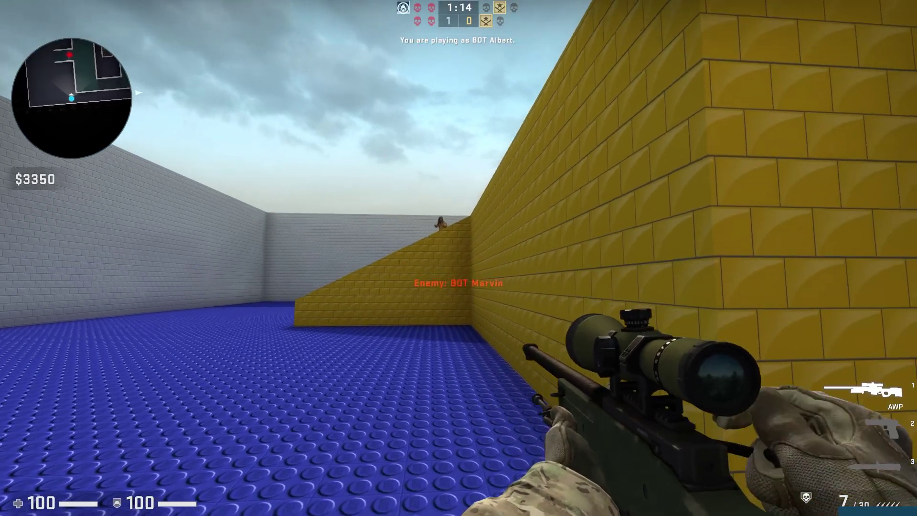